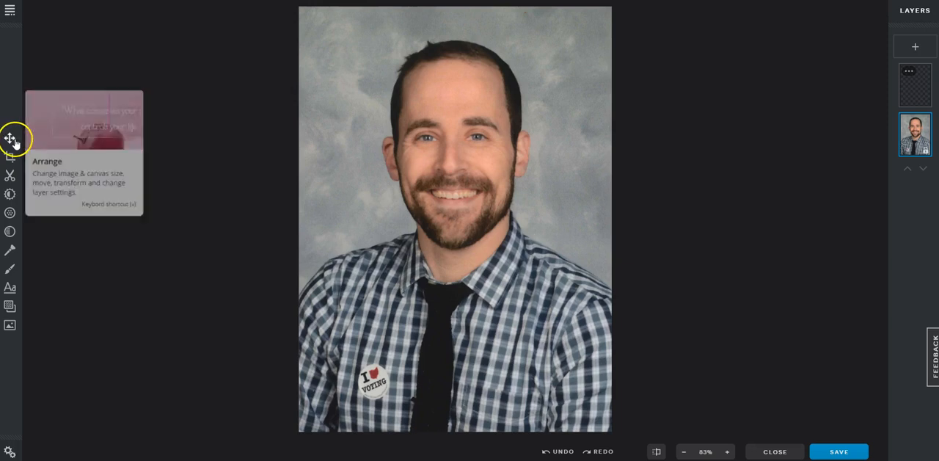
Examine the width, height and constrain-proportions options for resizing the image, and close the dialog without applying anything.
click(10, 138)
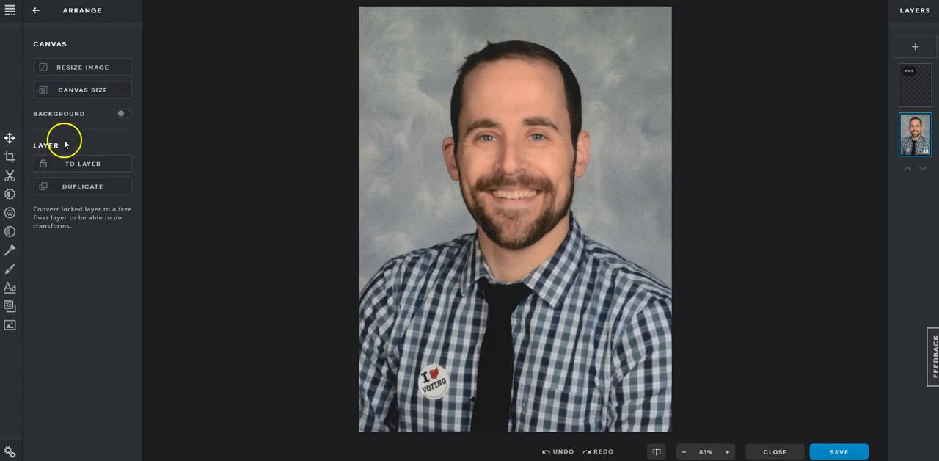
click(84, 69)
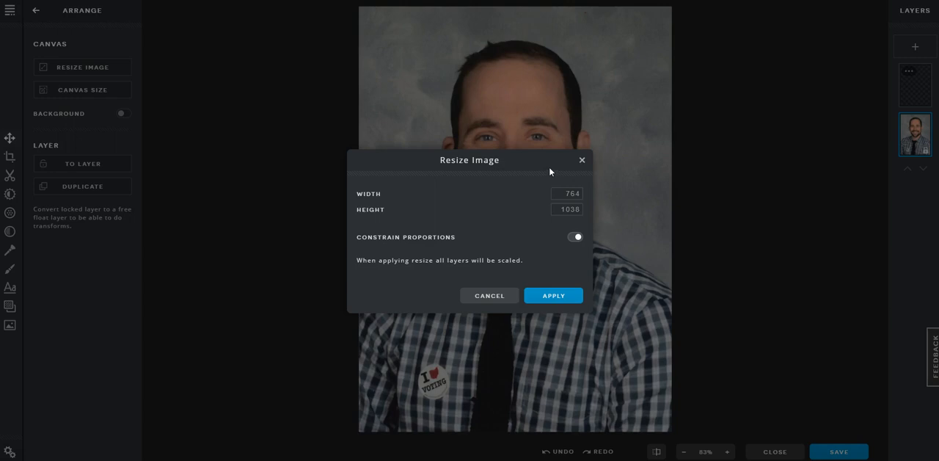
key(Tab)
key(Tab)
click(498, 213)
click(539, 193)
click(581, 162)
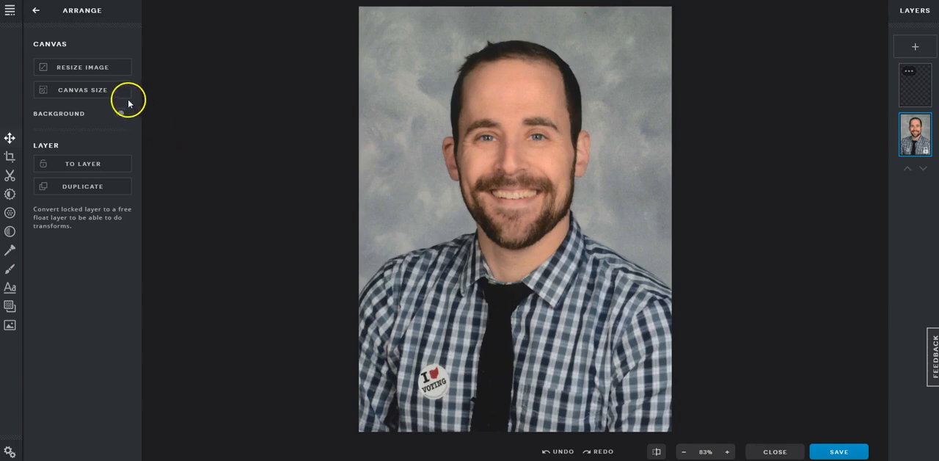
Set the canvas width to 1010 and turn on the canvas background.
click(101, 94)
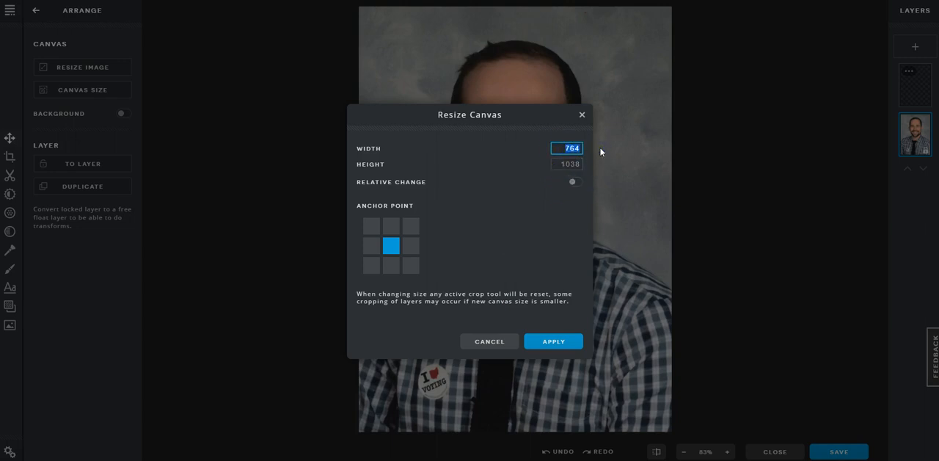
text(1010)
click(532, 336)
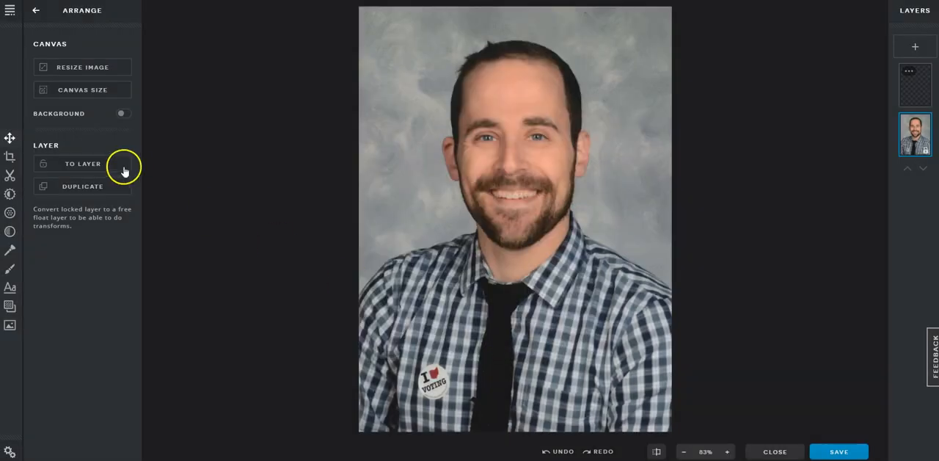
click(122, 114)
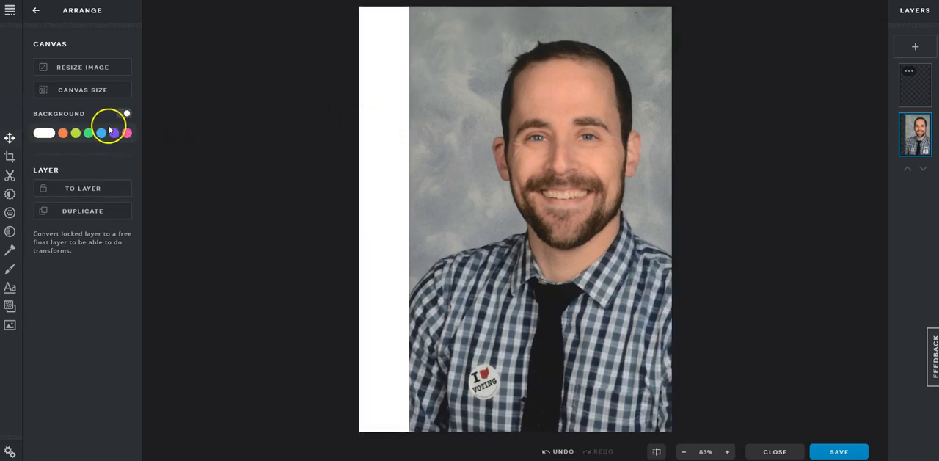
Set the canvas width to 764 with the centre anchor point, and recheck the canvas size settings.
click(86, 89)
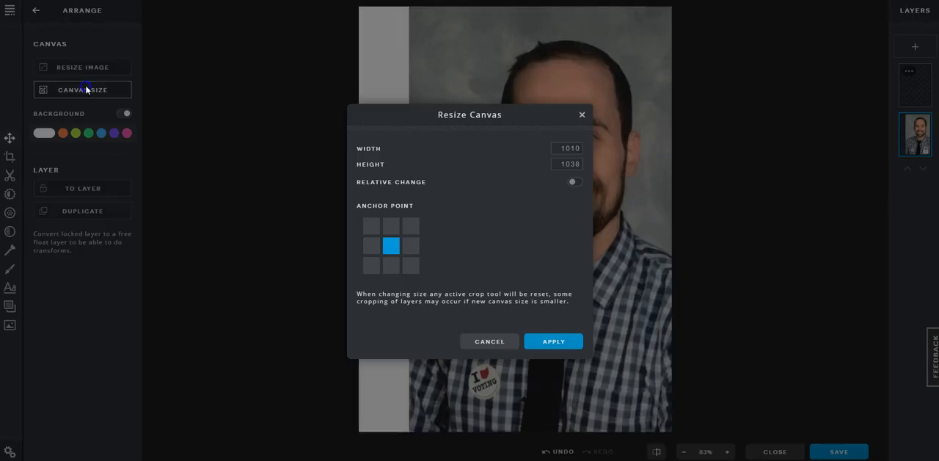
drag(551, 147, 614, 148)
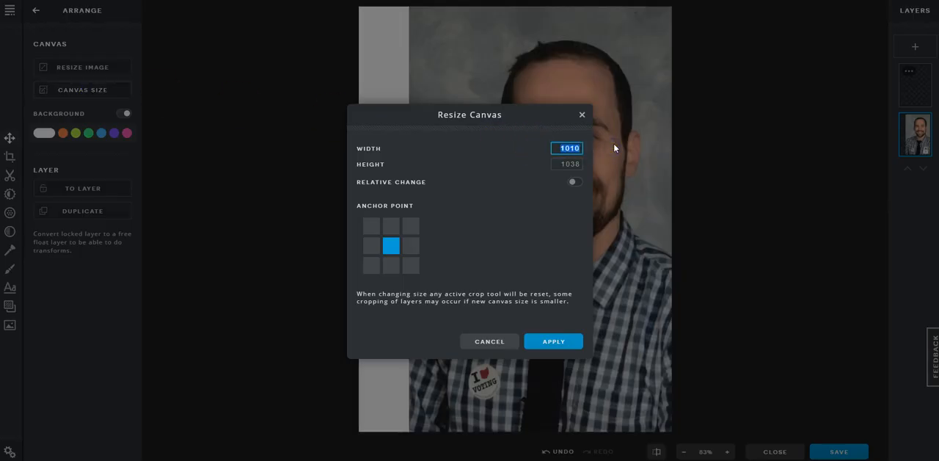
text(7)
text(20)
key(BackSpace)
key(BackSpace)
text(64)
click(553, 343)
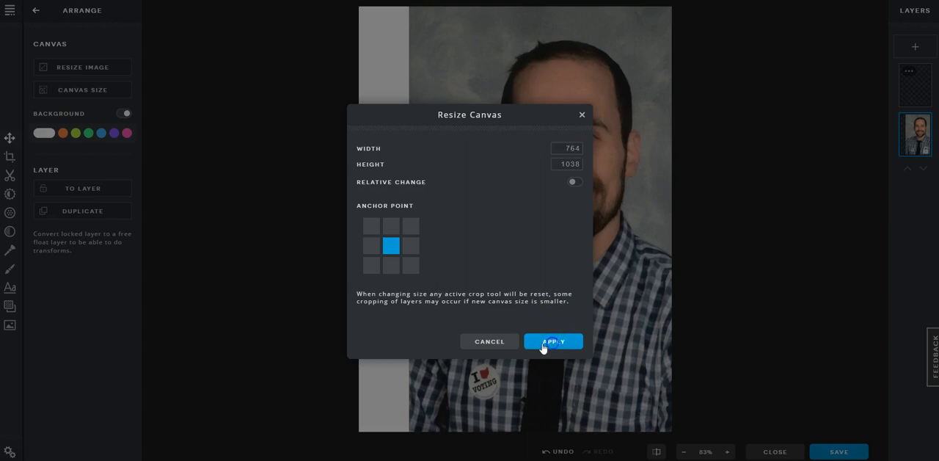
click(500, 346)
drag(423, 257, 403, 195)
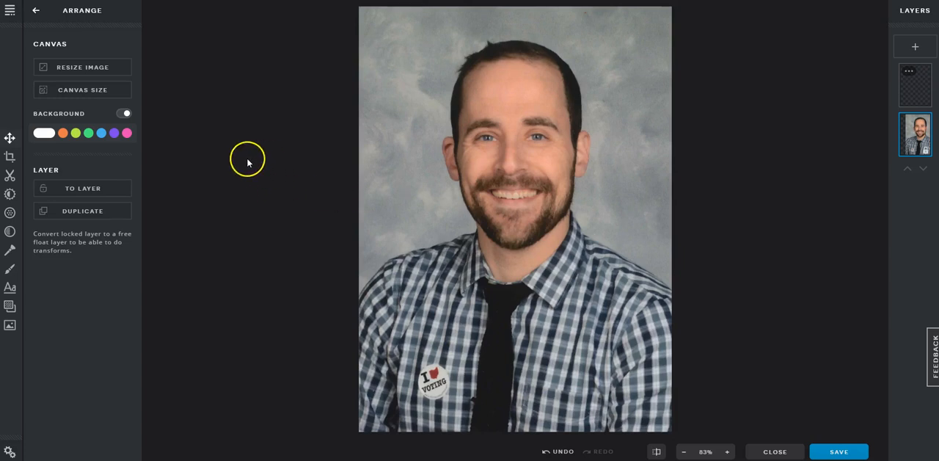
click(104, 92)
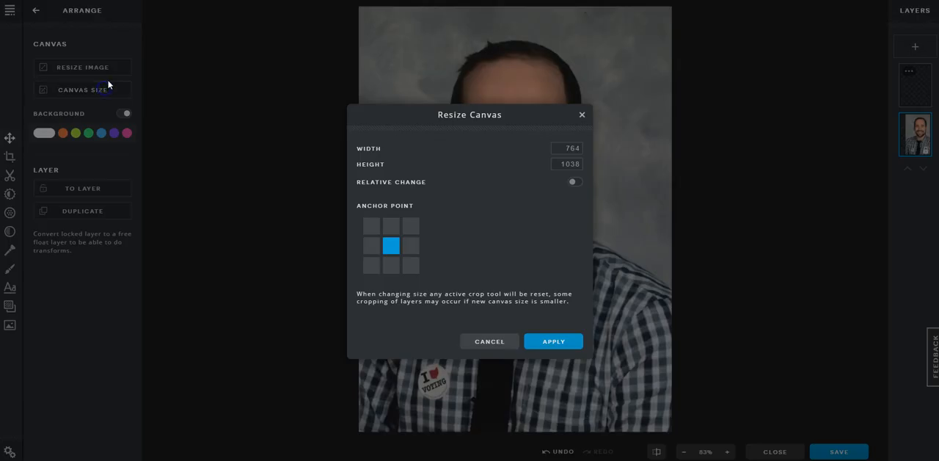
click(489, 342)
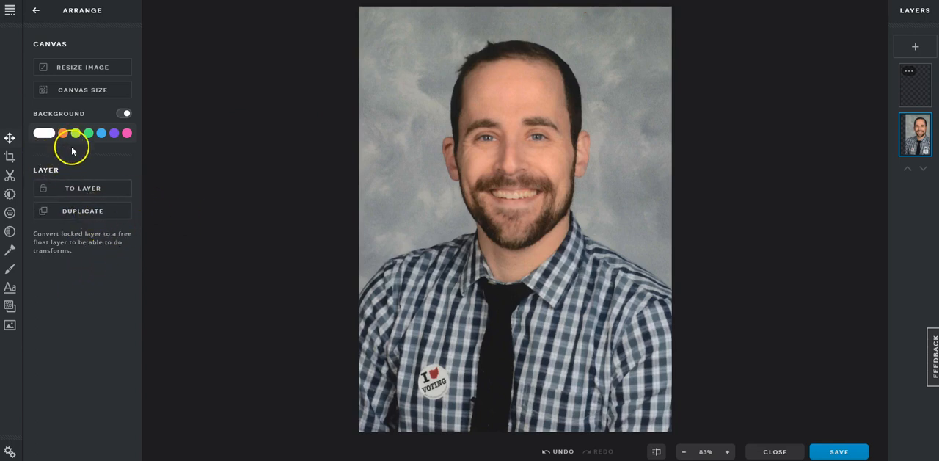
Start cropping the photo and enable a fixed 1:1 aspect ratio.
click(10, 158)
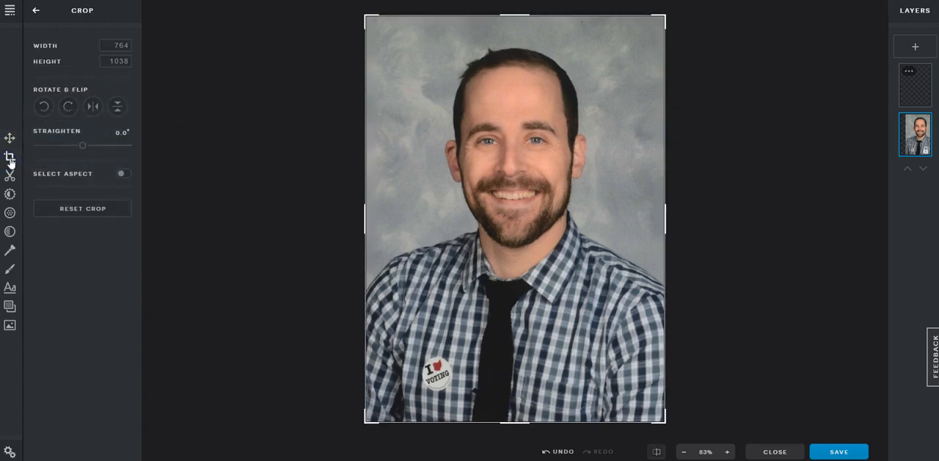
mouse_move(526, 17)
mouse_down()
mouse_move(514, 97)
mouse_move(512, 15)
mouse_up()
click(122, 174)
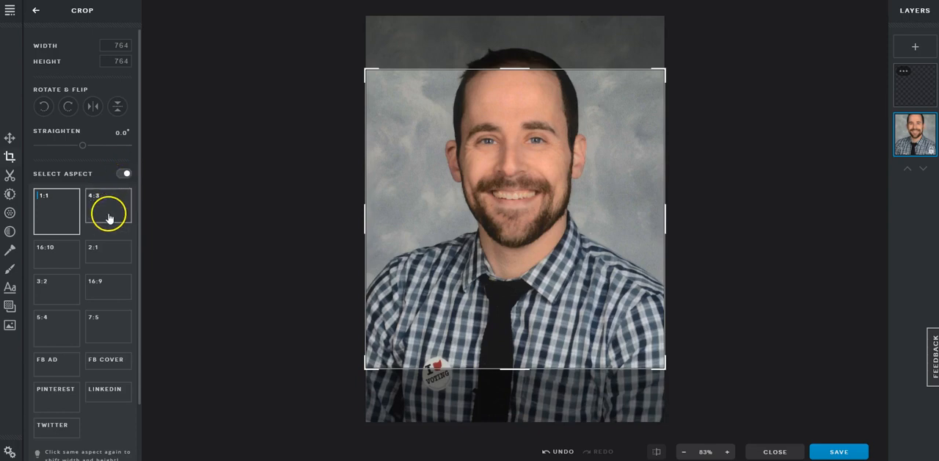
scroll(109, 217, down, 1)
scroll(109, 212, up, 1)
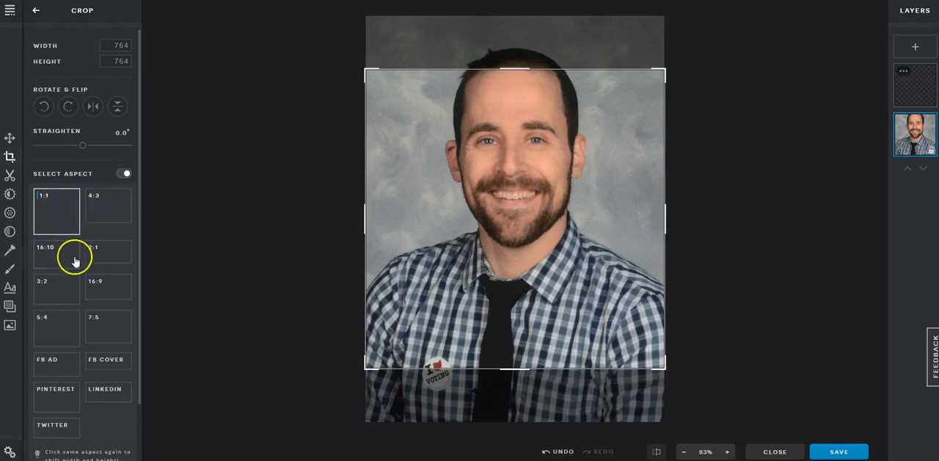
Switch the crop aspect ratio to 7:5 and move the crop frame up to cover the whole head.
click(100, 327)
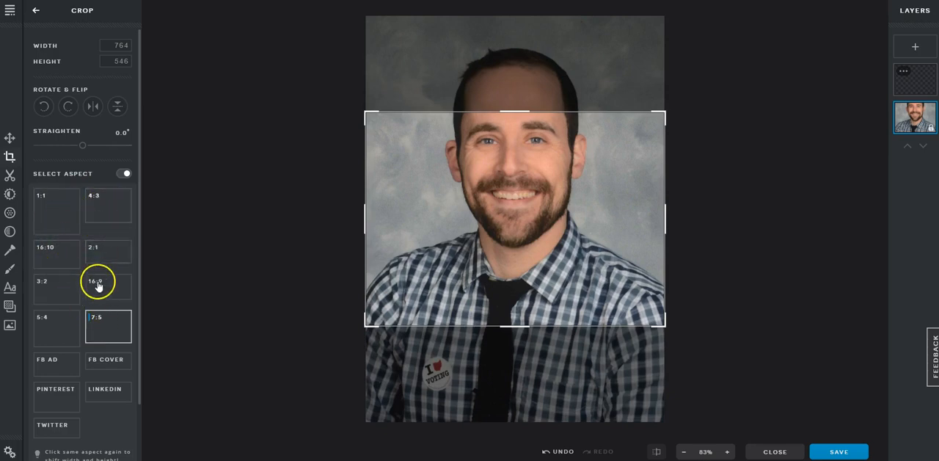
scroll(92, 304, down, 1)
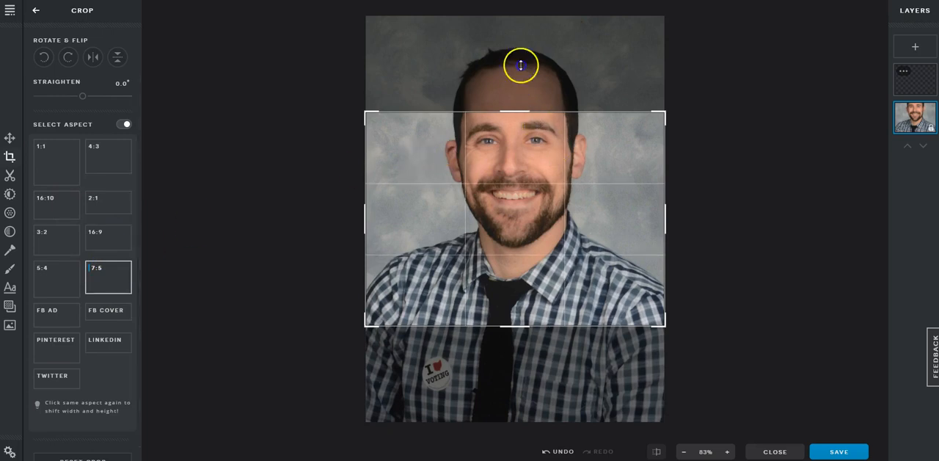
drag(663, 116, 891, 78)
drag(585, 191, 593, 124)
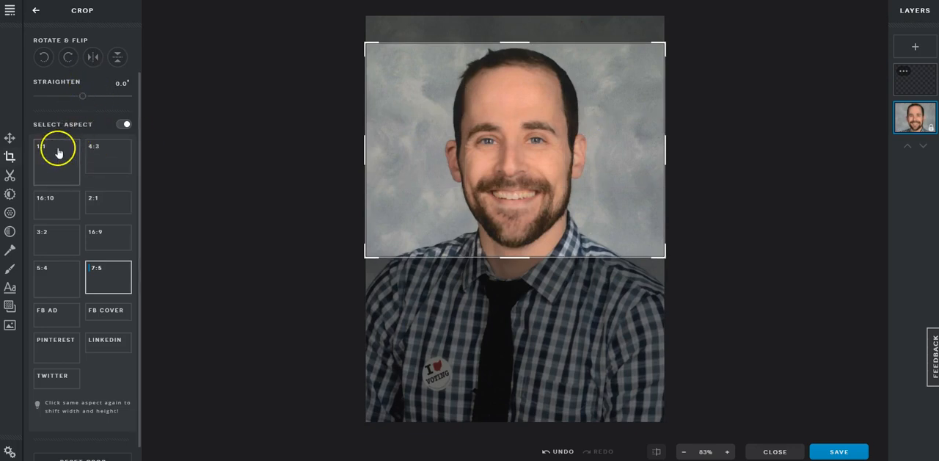
Try the 5:4, 1:1, 16:10 and 4:3 crop aspect presets in turn, ending with 16:9 in portrait orientation.
click(62, 273)
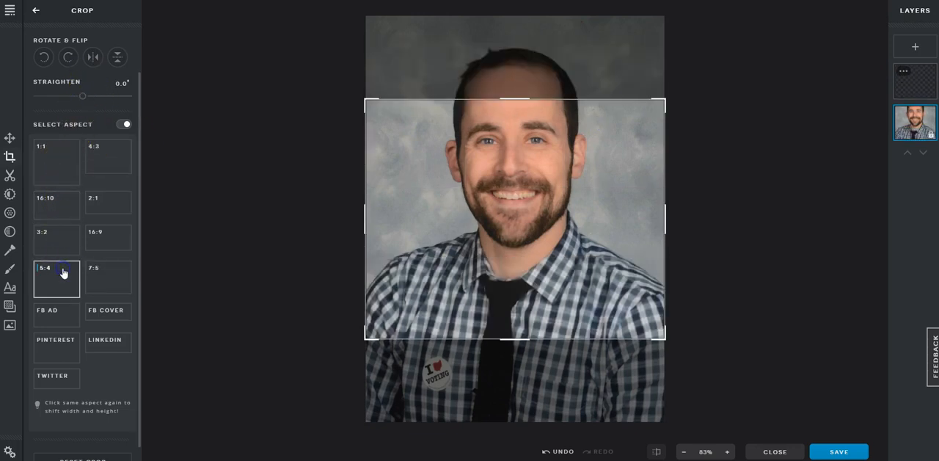
click(55, 161)
click(54, 201)
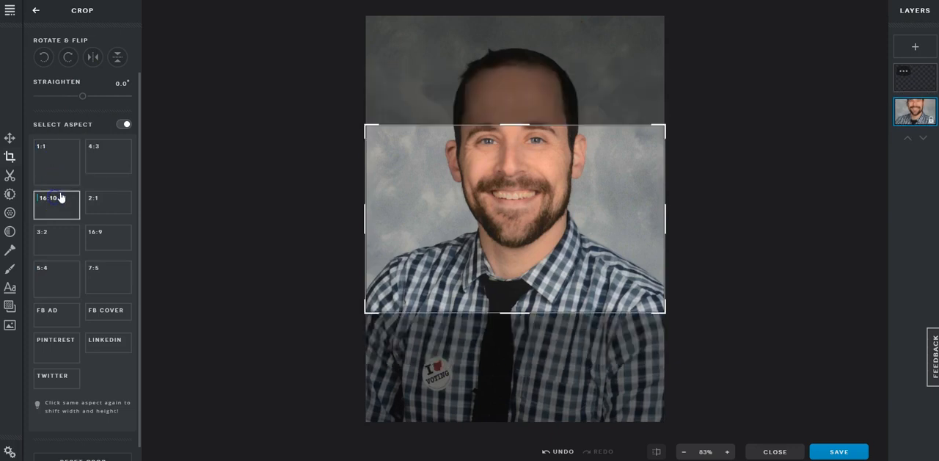
click(100, 169)
click(69, 198)
click(69, 198)
click(69, 199)
click(69, 198)
click(69, 183)
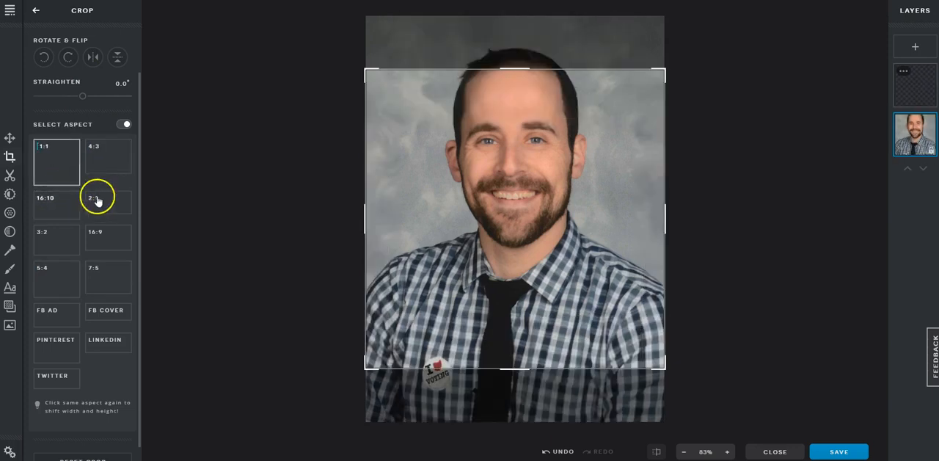
click(99, 237)
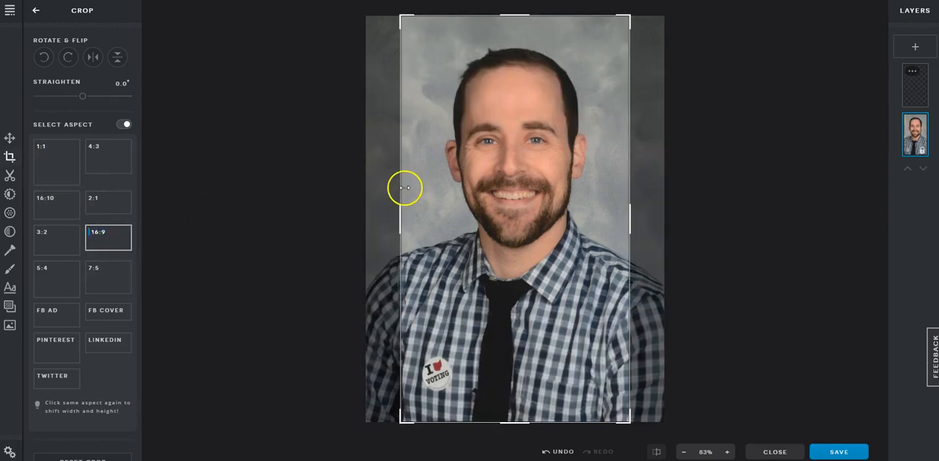
click(121, 246)
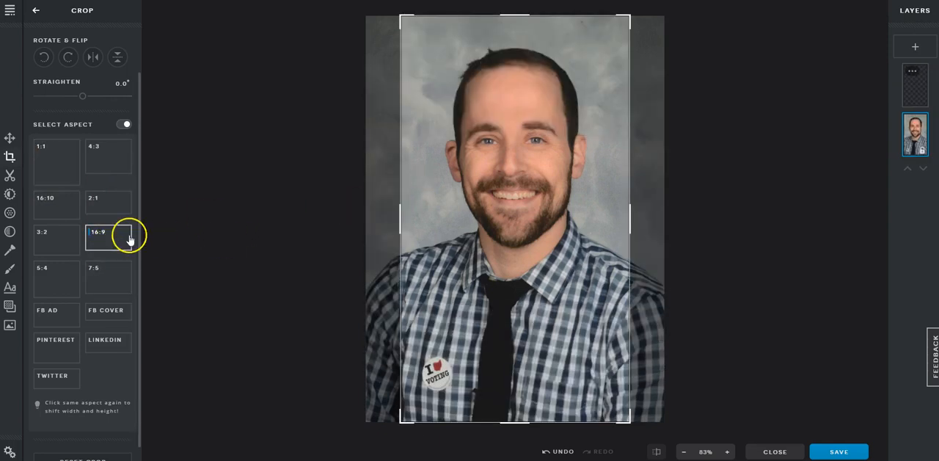
Fit a portrait 7:5 crop frame slightly inside the photo's edges, and turn the fixed aspect ratio off again.
click(125, 290)
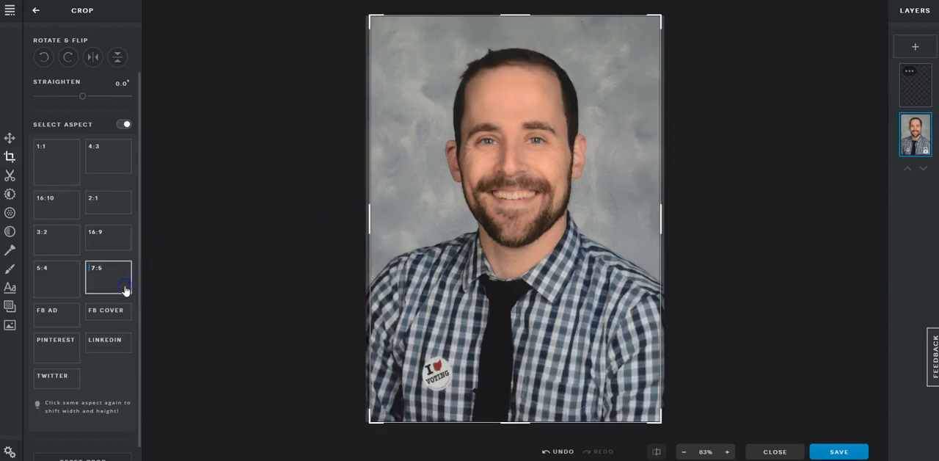
drag(374, 23, 352, 16)
drag(419, 45, 446, 36)
drag(515, 15, 501, 131)
drag(492, 181, 580, 33)
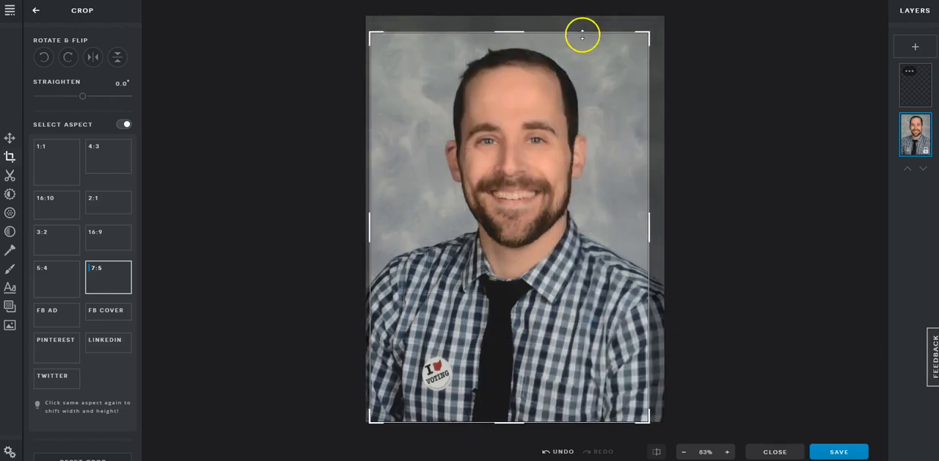
mouse_move(545, 124)
mouse_down()
mouse_move(541, 137)
mouse_move(550, 116)
mouse_move(544, 125)
mouse_up()
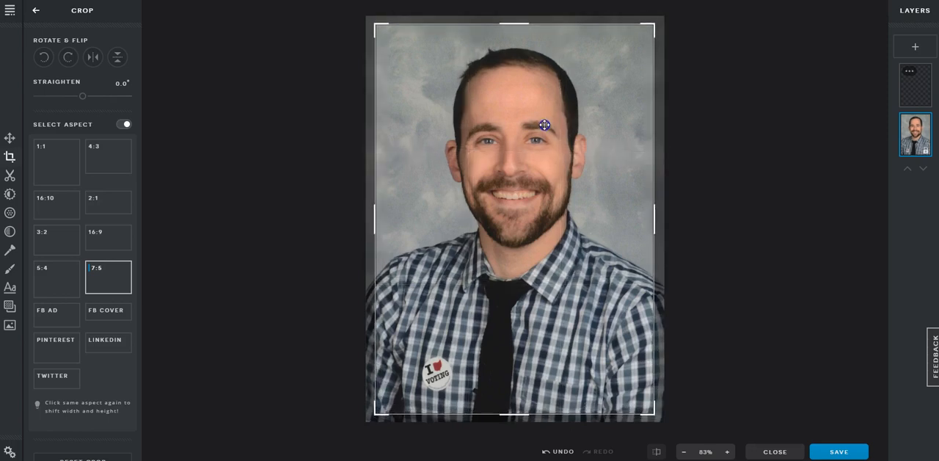
click(550, 116)
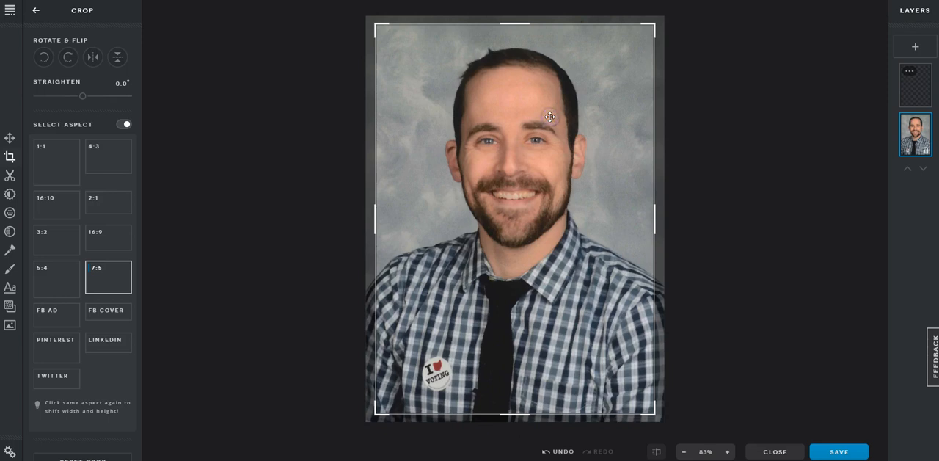
drag(560, 105, 561, 105)
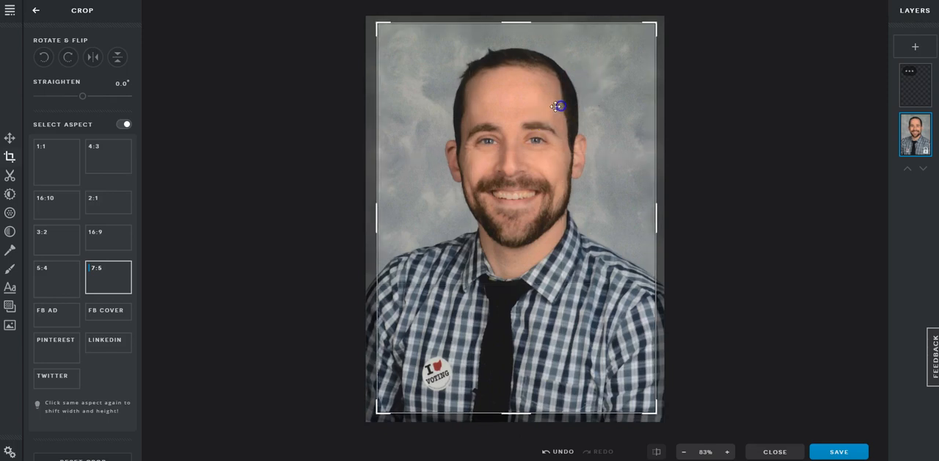
click(122, 126)
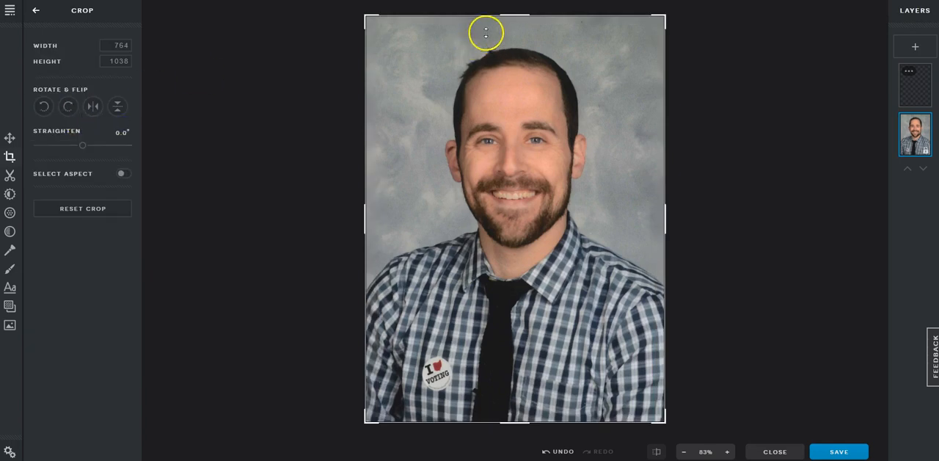
mouse_move(370, 23)
mouse_down()
mouse_move(452, 229)
mouse_move(362, 21)
mouse_move(428, 61)
mouse_move(447, 143)
mouse_move(419, 65)
mouse_move(472, 140)
mouse_move(363, 47)
mouse_move(366, 7)
mouse_up()
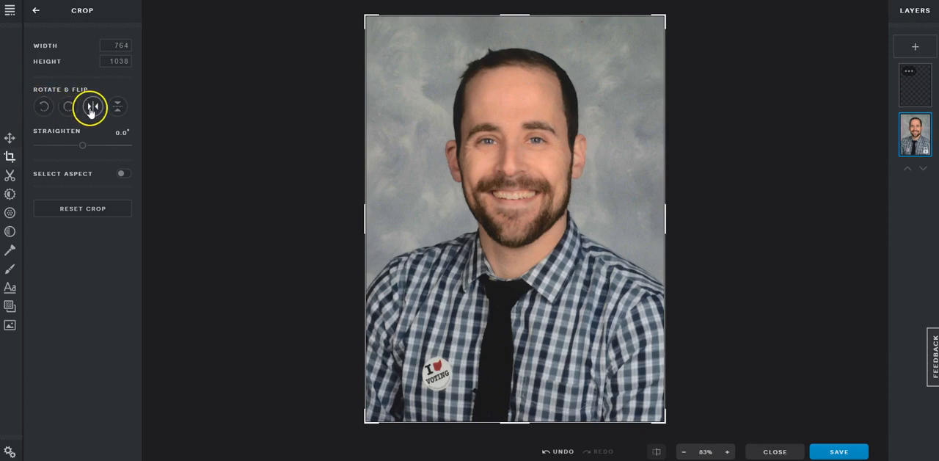
Try flipping the photo horizontally and vertically, and return it to its original orientation.
click(91, 109)
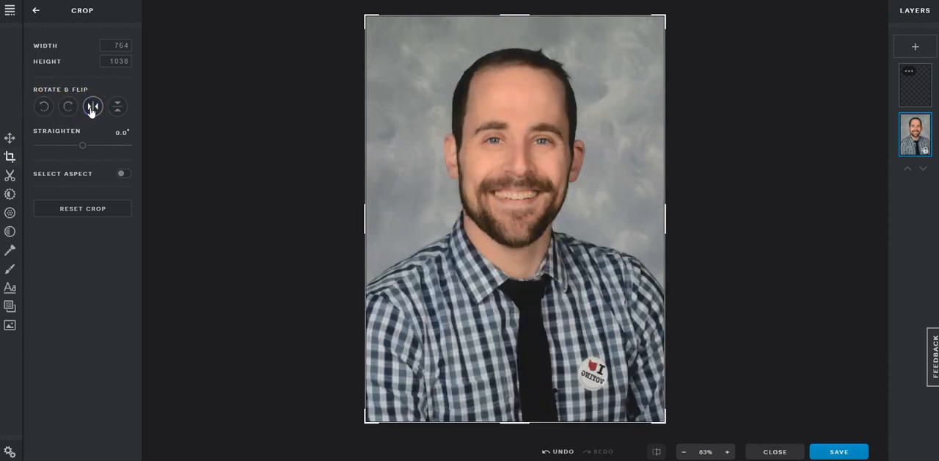
click(91, 108)
click(91, 108)
click(114, 108)
click(116, 110)
click(92, 108)
click(92, 108)
click(93, 108)
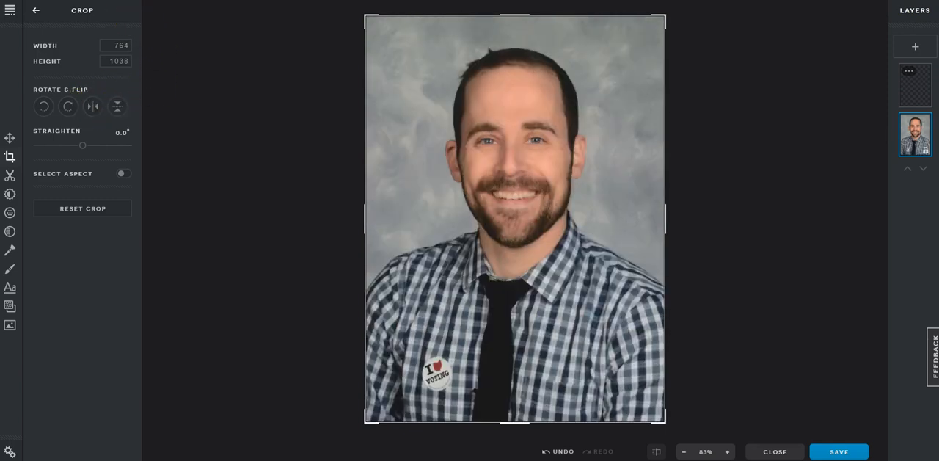
Shrink the crop frame to about 566 by 769, restore it to the full 764 by 1038 photo, and leave the Crop tool.
mouse_move(83, 146)
mouse_down()
mouse_move(102, 150)
mouse_move(66, 152)
mouse_move(83, 161)
mouse_up()
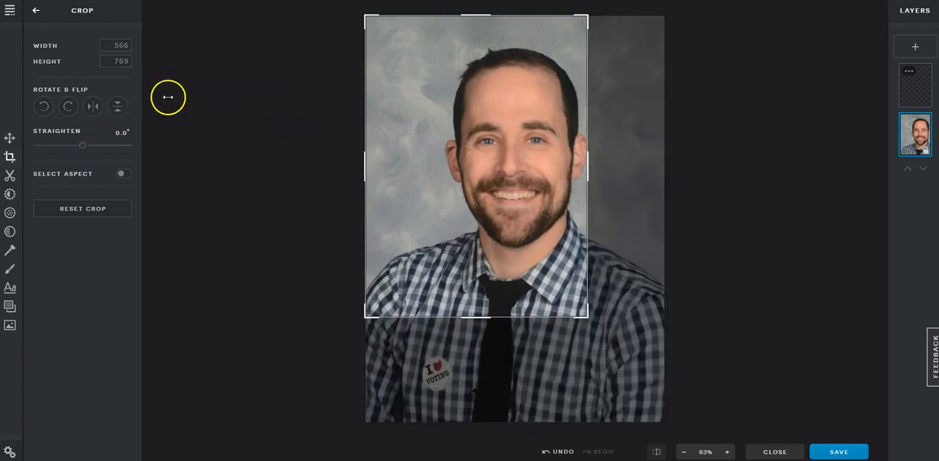
drag(589, 307, 703, 411)
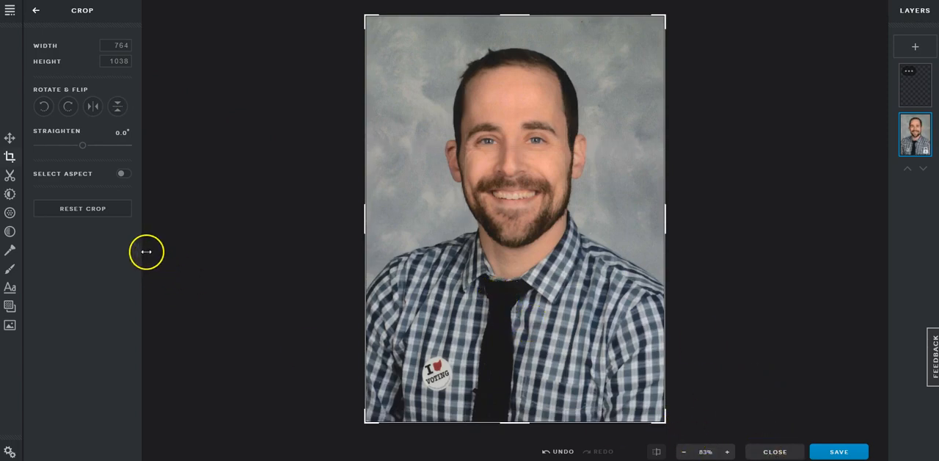
click(36, 11)
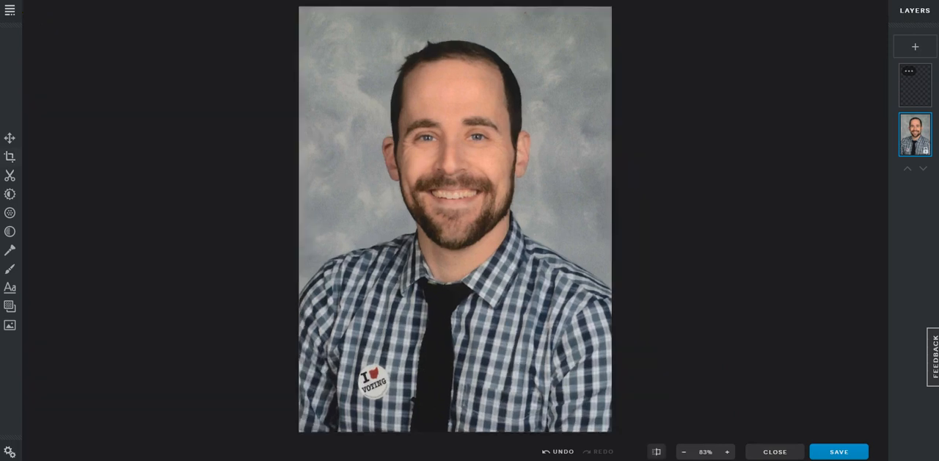